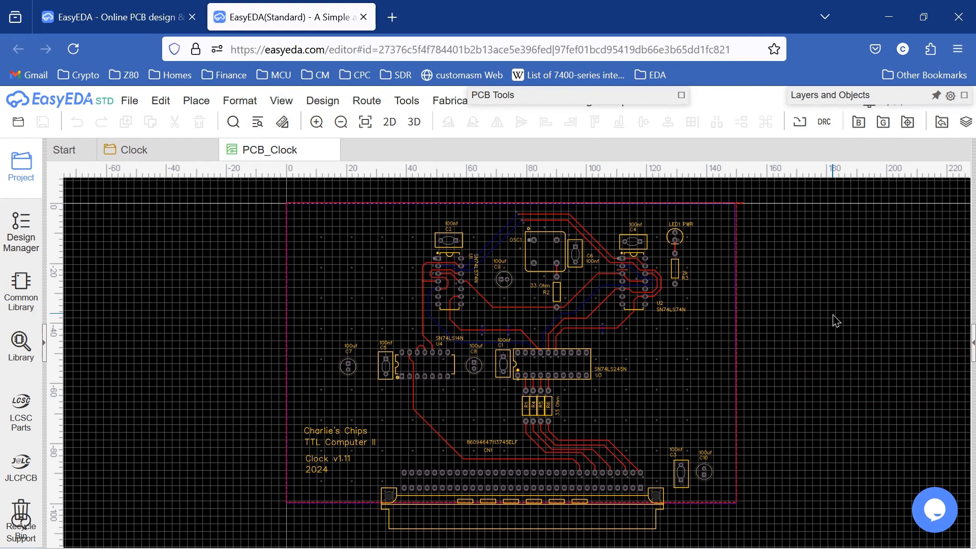
Examine oscillator OSC1, resistor R2 and the pads and traces linking them to flip-flops U1 and U2
scroll(834, 320, "up", 2)
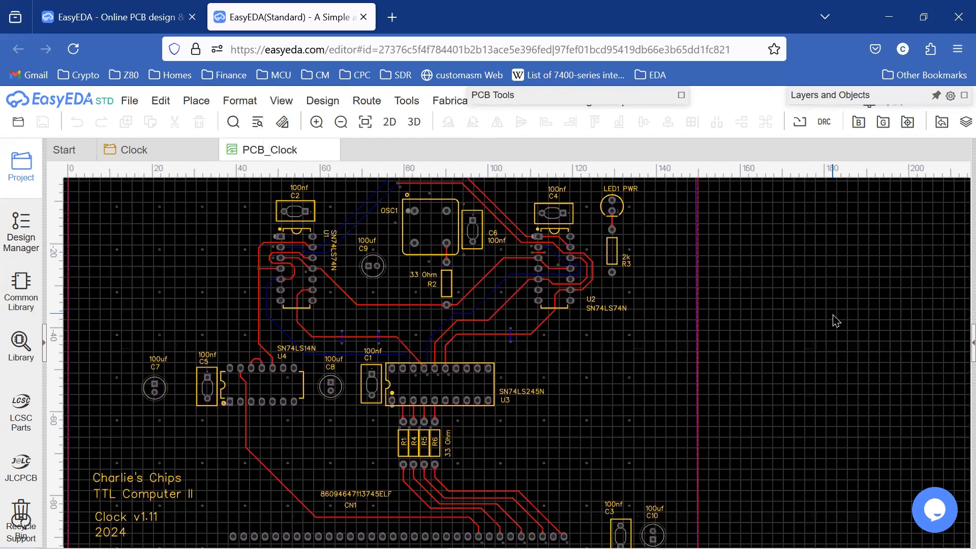
scroll(224, 284, "up", 2)
right_click_drag(405, 316, 485, 370)
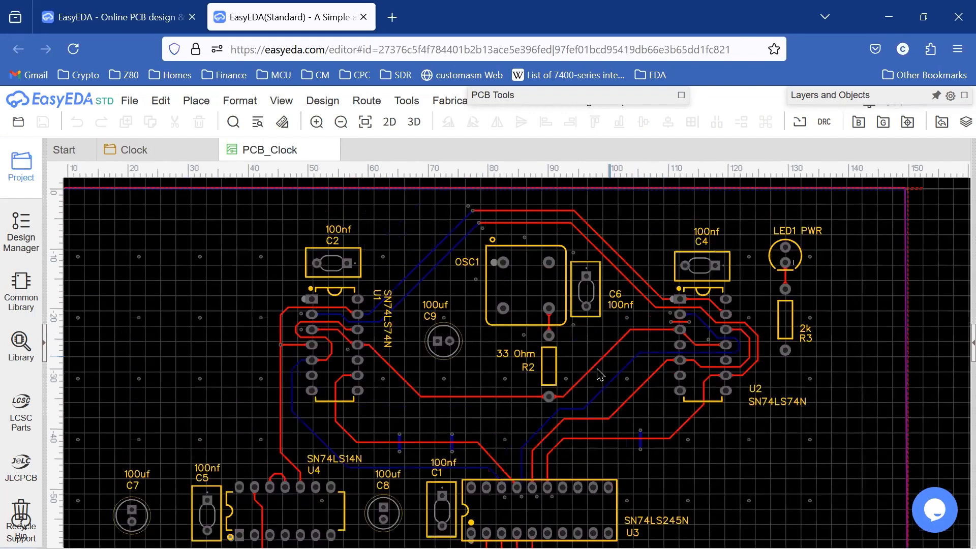
left_click(563, 397)
left_click(397, 377)
scroll(420, 311, "up", 3)
right_click_drag(572, 347, 577, 357)
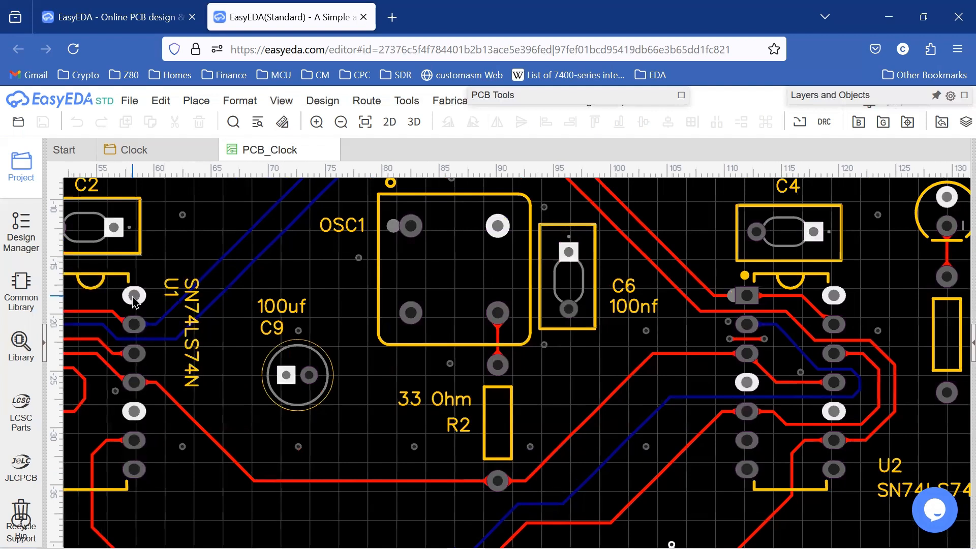
left_click(497, 234)
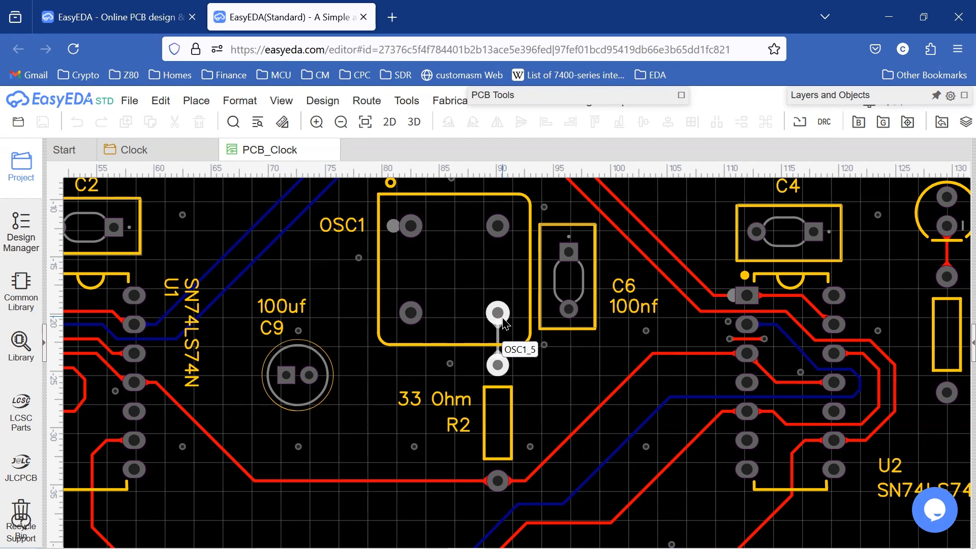
right_click_drag(312, 278, 459, 269)
scroll(459, 269, "up", 2)
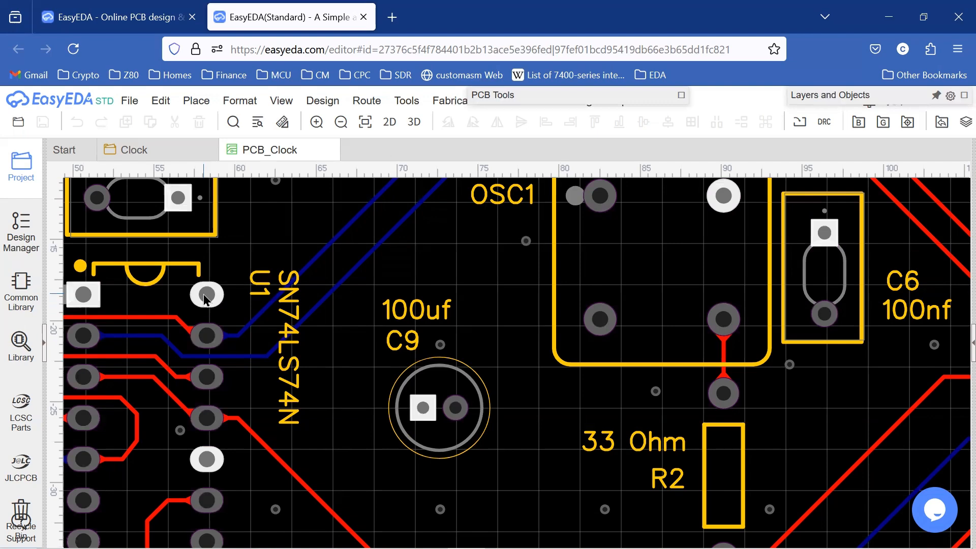
Examine the traces running from U1 and U2 down to U4, buffer U3 and the 33 Ohm resistors
scroll(206, 297, "down", 2)
scroll(206, 298, "down", 2)
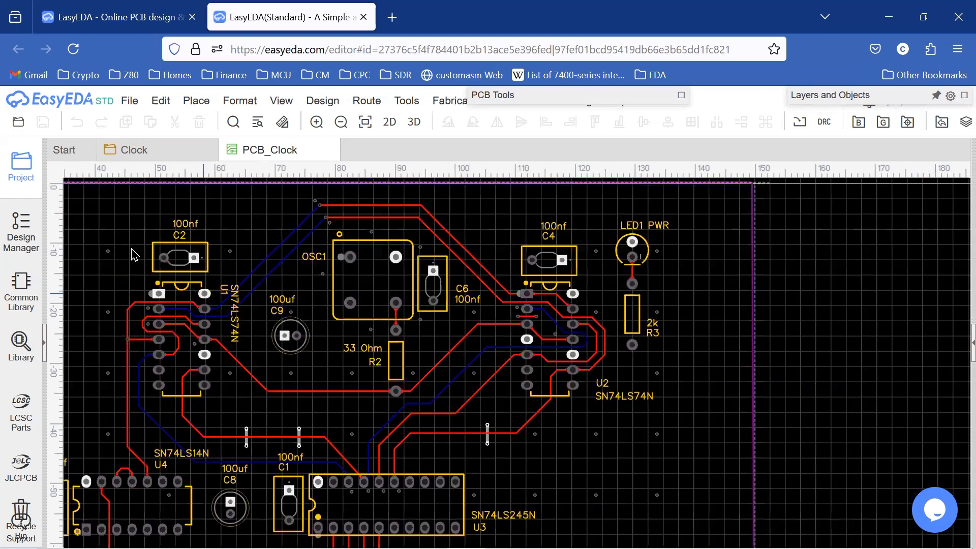
scroll(143, 254, "down", 2)
right_click_drag(336, 235, 348, 234)
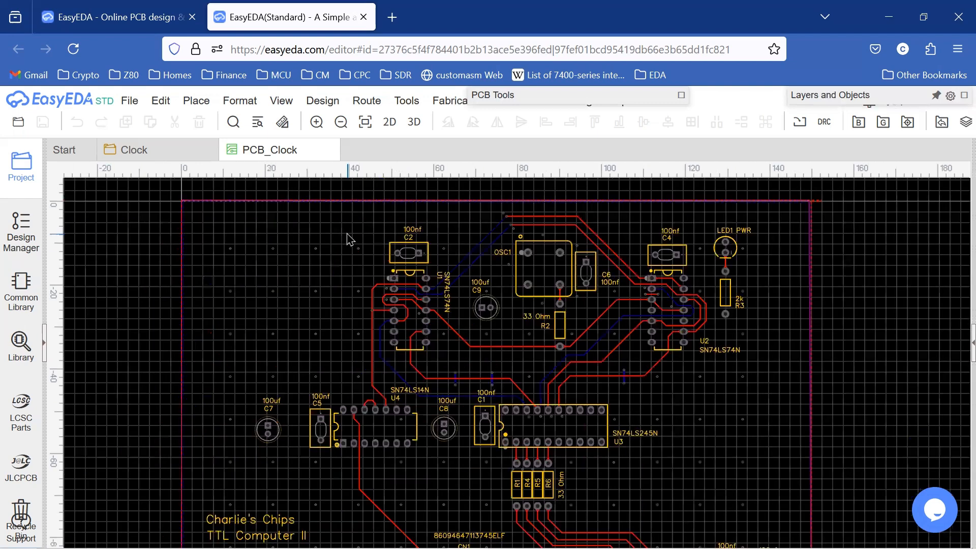
scroll(347, 238, "up", 2)
right_click_drag(466, 222, 377, 235)
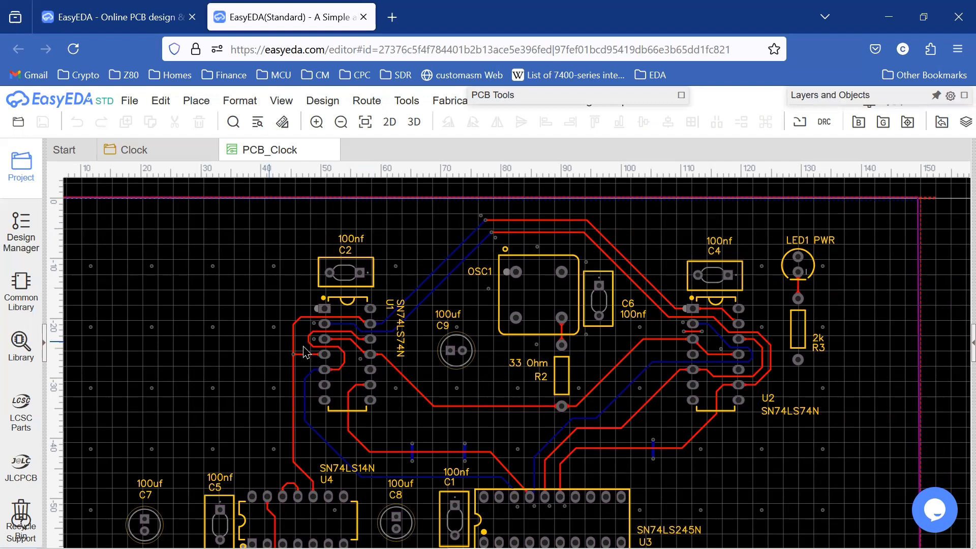
left_click(764, 409)
left_click(808, 382)
right_click_drag(185, 388, 190, 276)
scroll(191, 276, "down", 3)
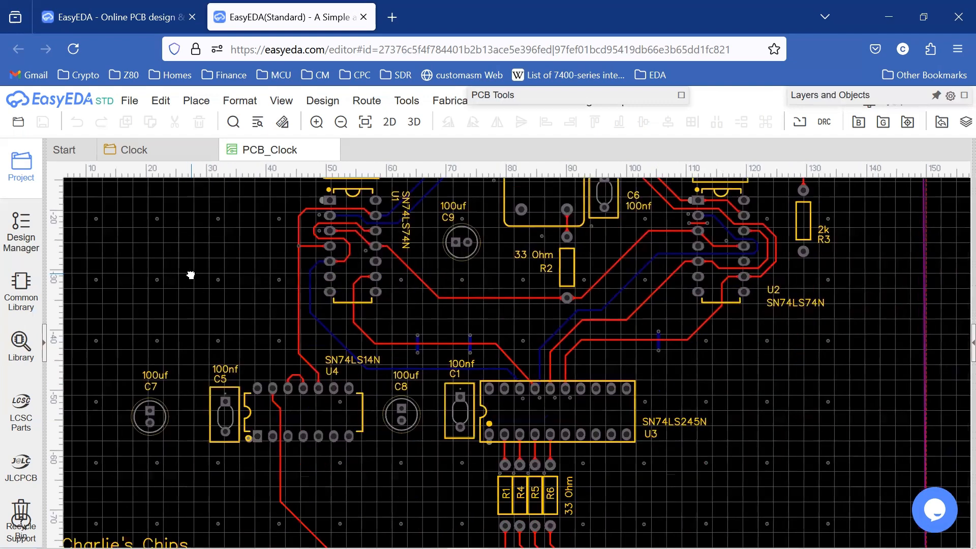
right_click_drag(389, 456, 351, 380)
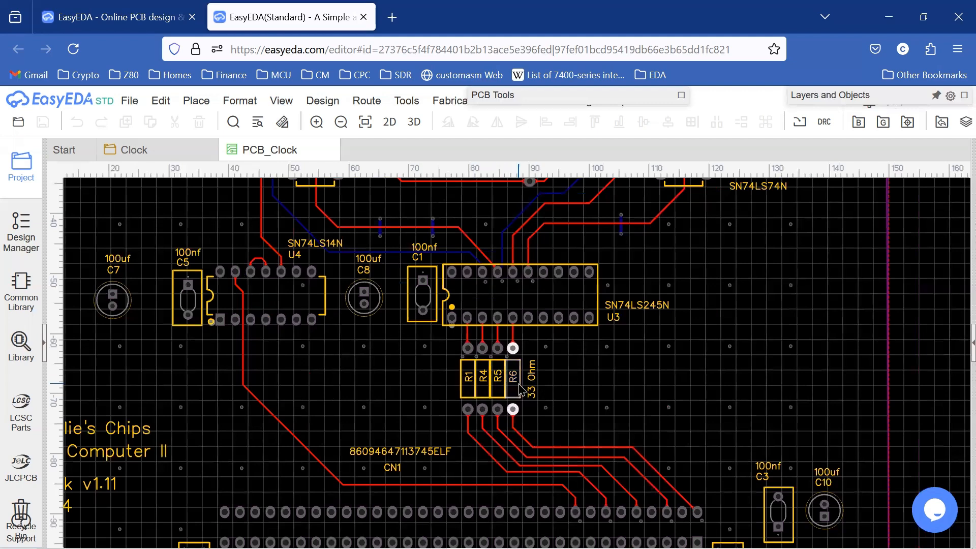
Examine the routing from the 33 Ohm resistors to connector CN1 and the capacitors placed beside the chips and connector
scroll(647, 375, "down", 2)
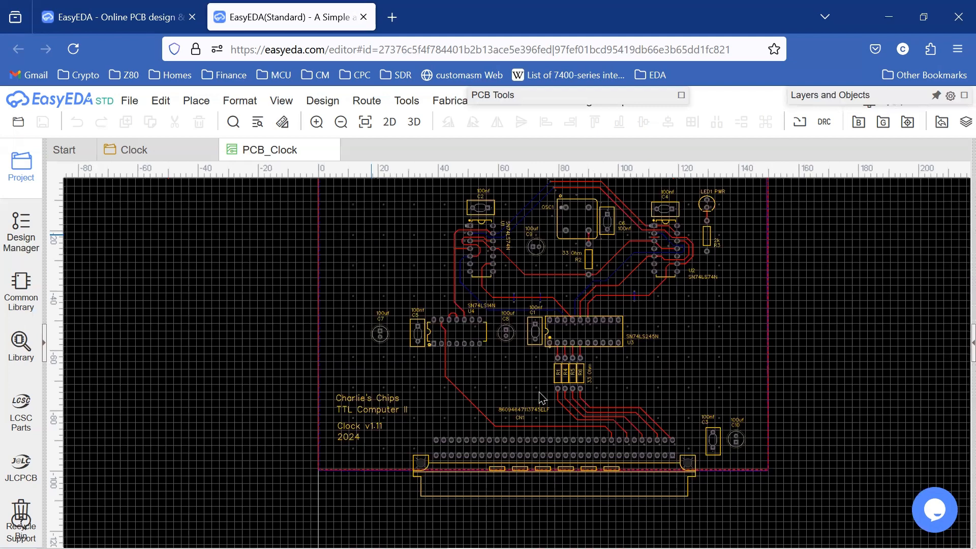
right_click_drag(540, 392, 516, 421)
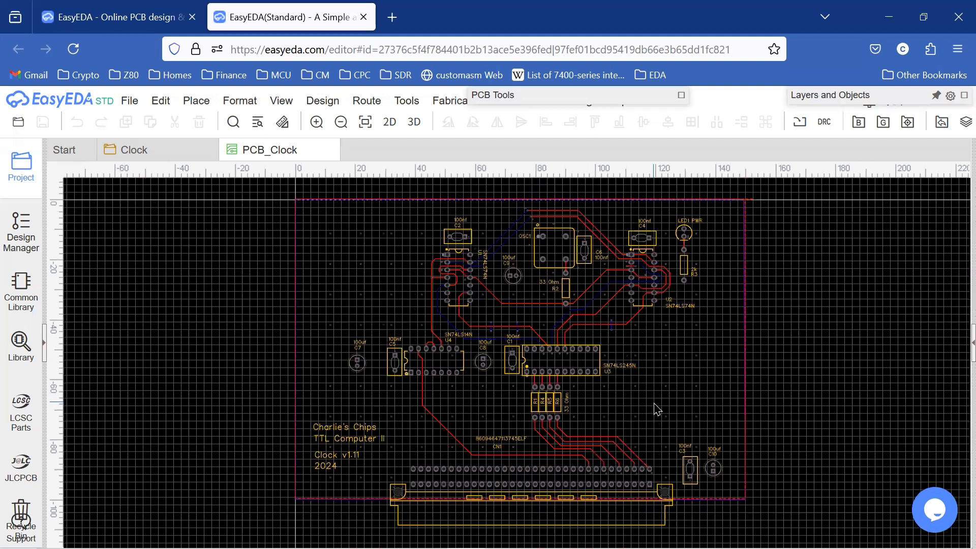
right_click_drag(646, 413, 632, 342)
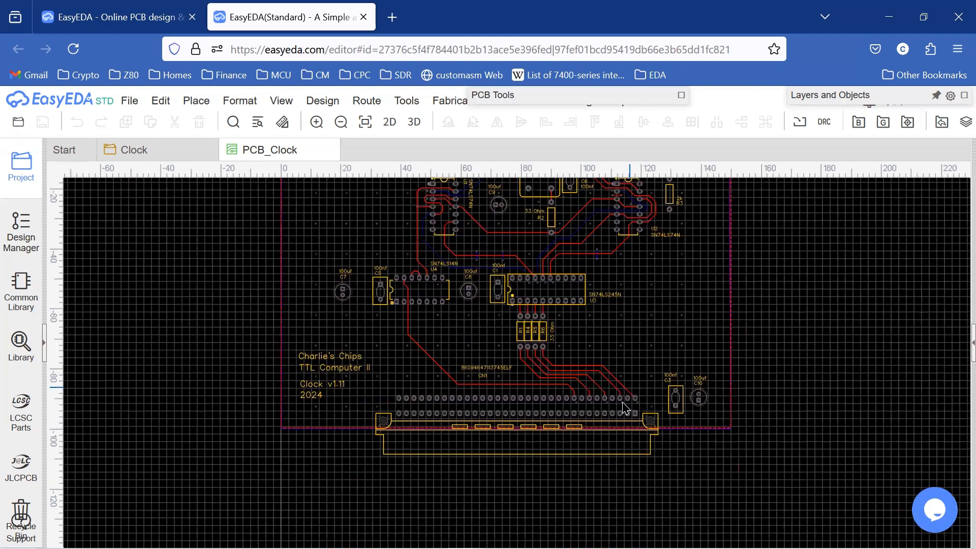
scroll(625, 407, "up", 5)
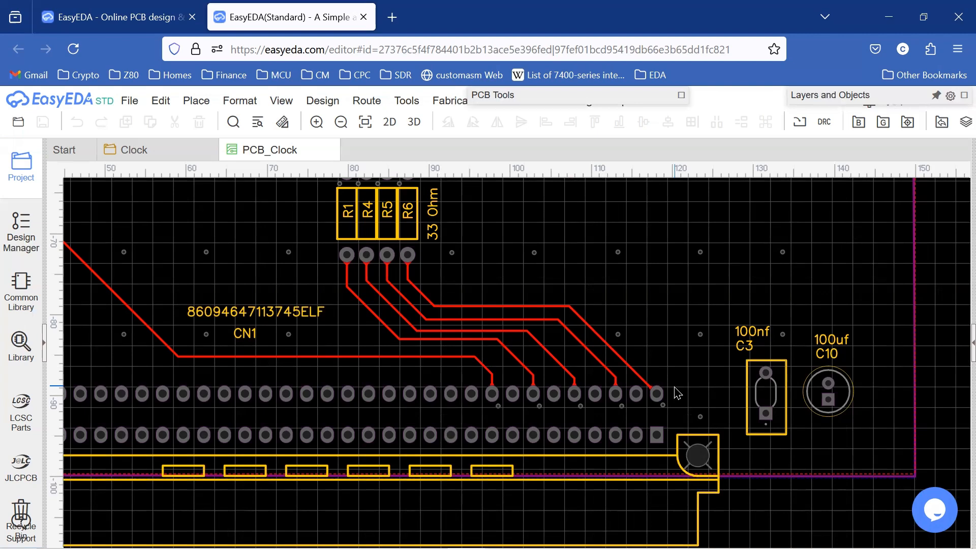
scroll(678, 393, "down", 3)
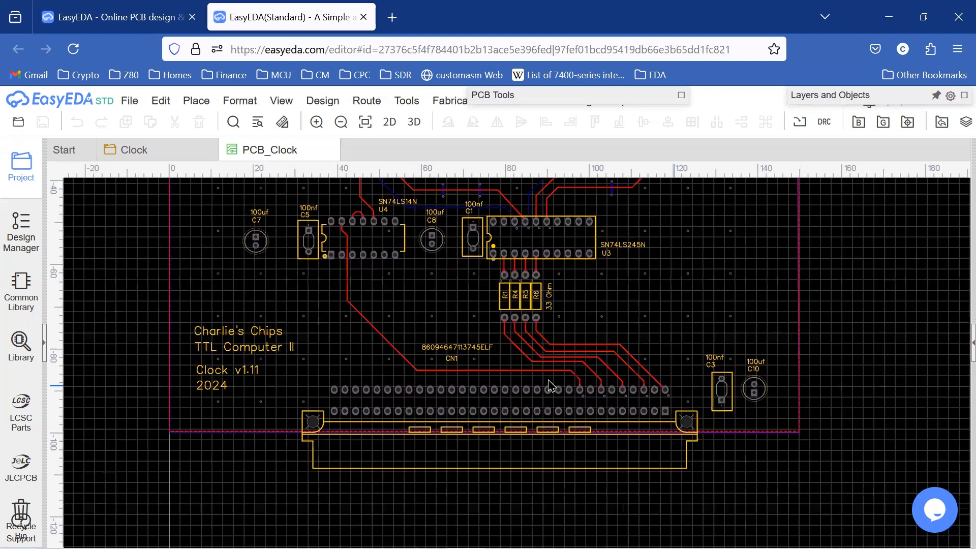
right_click_drag(434, 291, 471, 359)
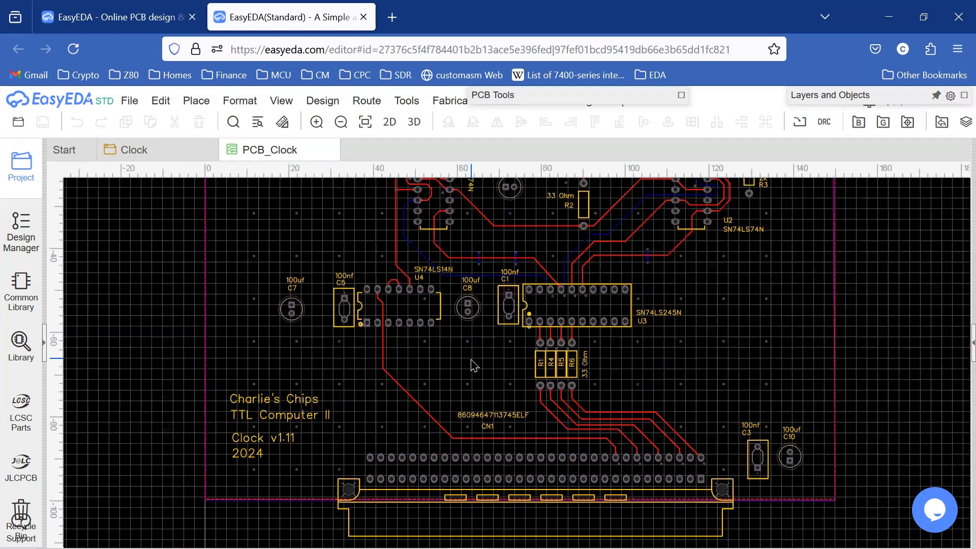
scroll(474, 366, "up", 2)
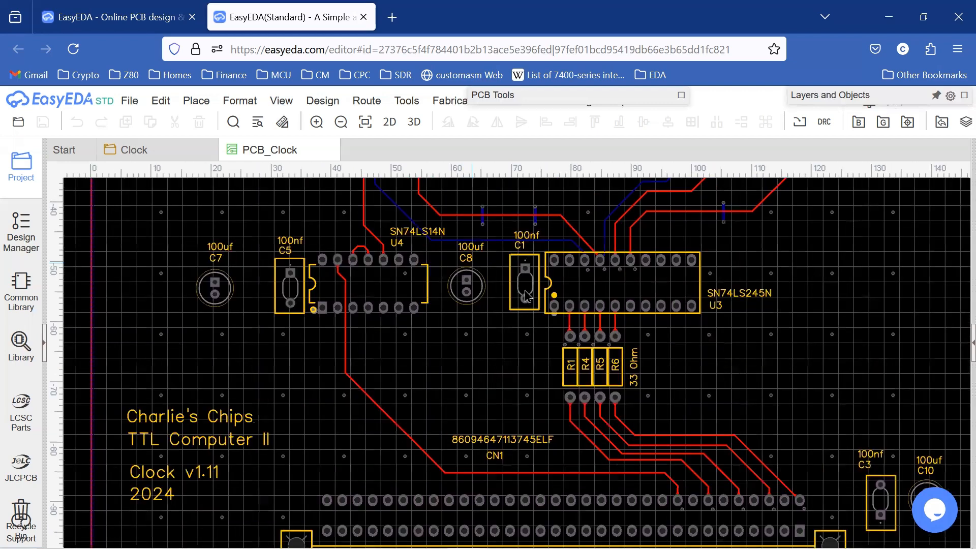
right_click_drag(770, 236, 650, 275)
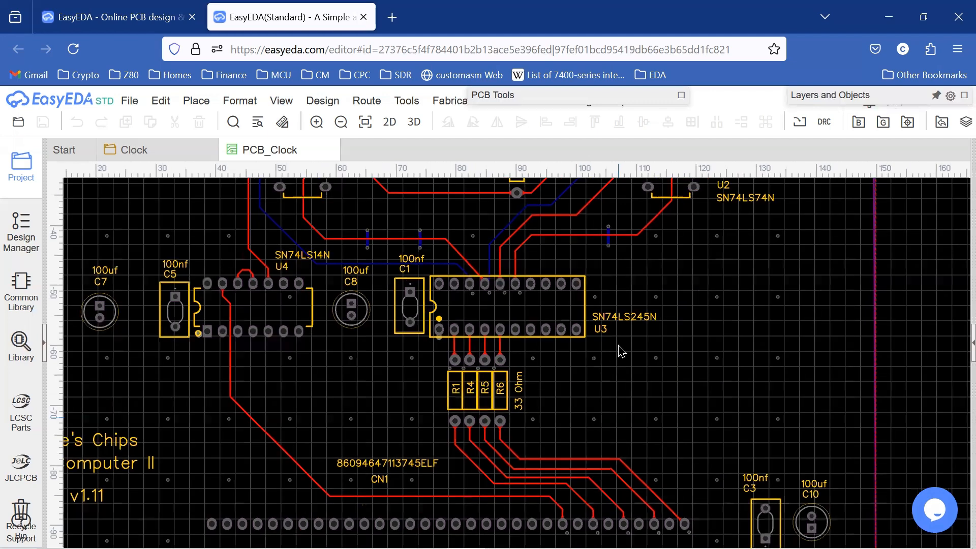
Inspect the net labels on the lower pads of R1, R4, R5 and R6, and return to the board overview
scroll(620, 349, "up", 2)
scroll(618, 346, "up", 2)
right_click_drag(497, 380, 649, 333)
scroll(654, 334, "up", 2)
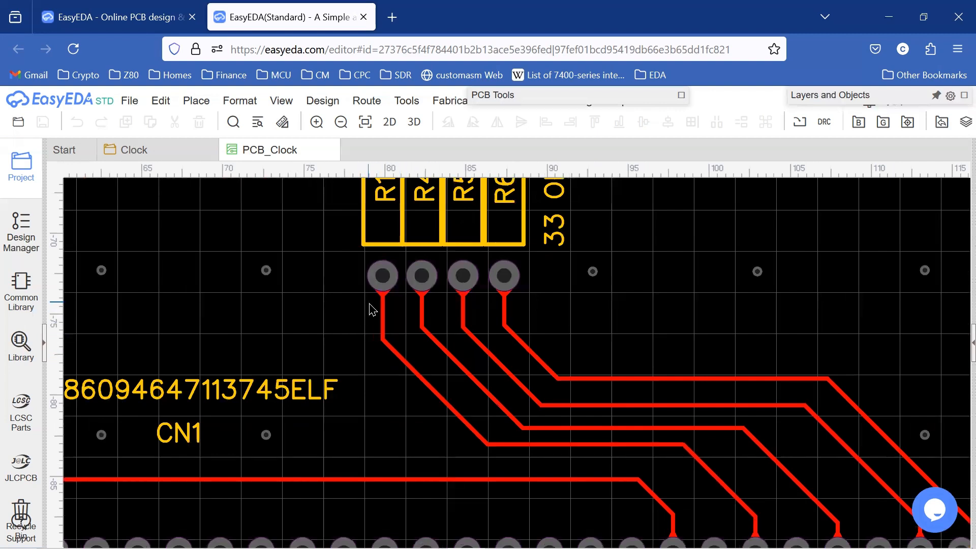
scroll(323, 349, "up", 2)
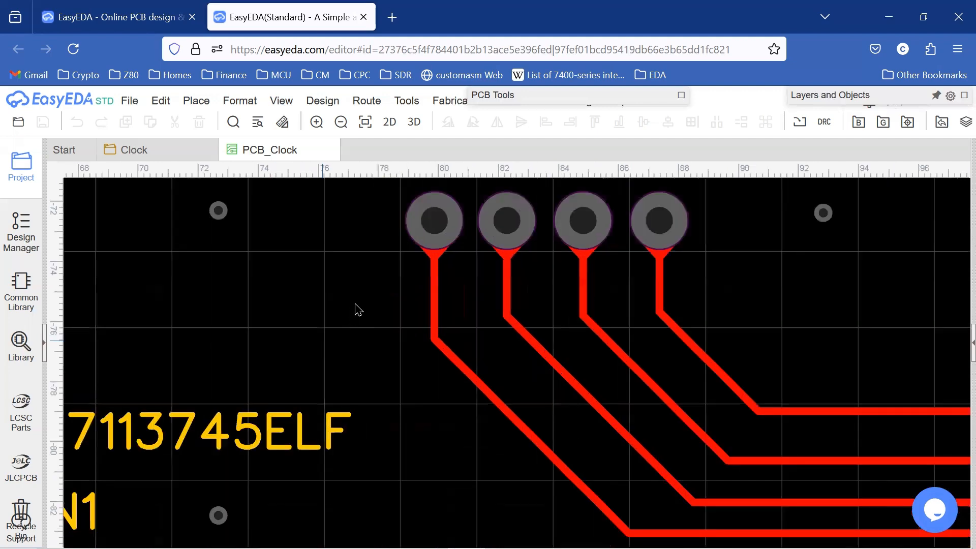
scroll(380, 377, "up", 1)
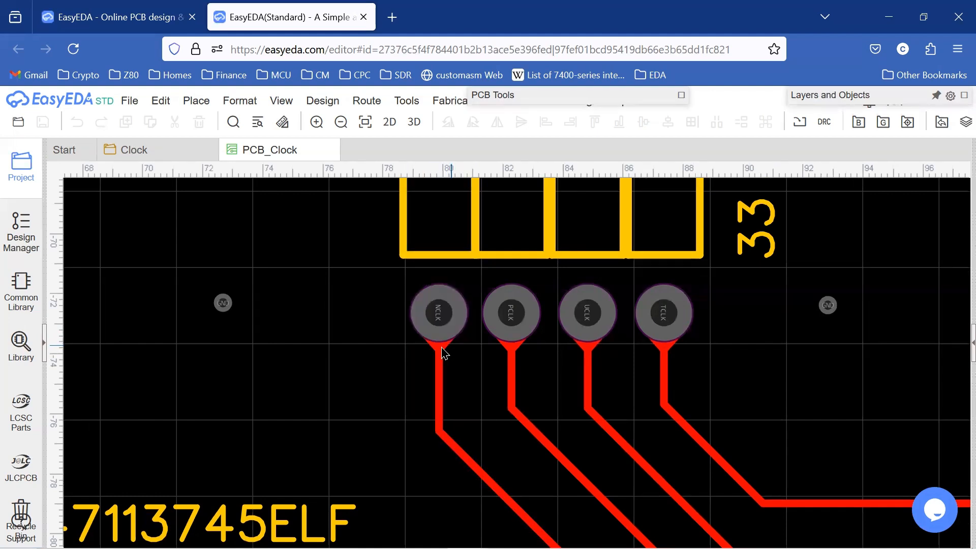
scroll(468, 360, "up", 2)
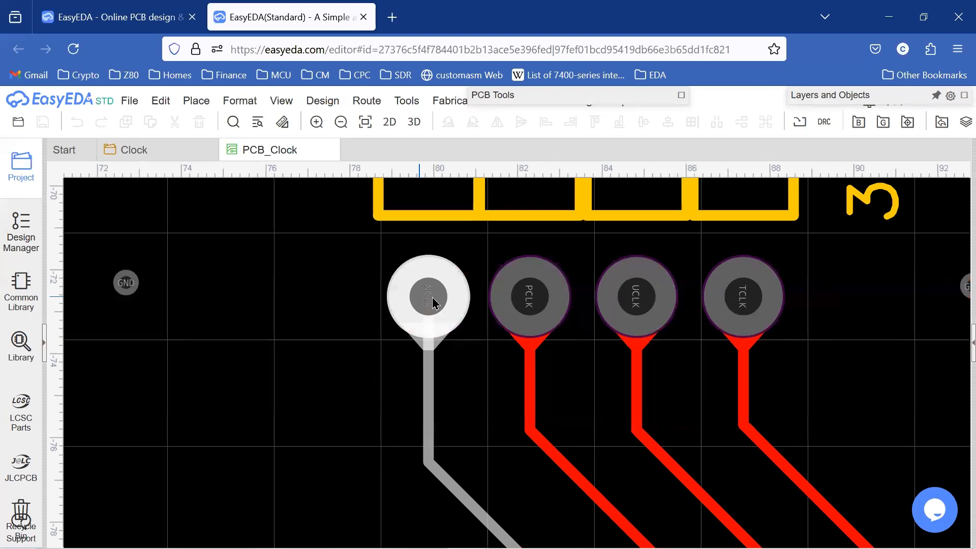
scroll(452, 357, "up", 2)
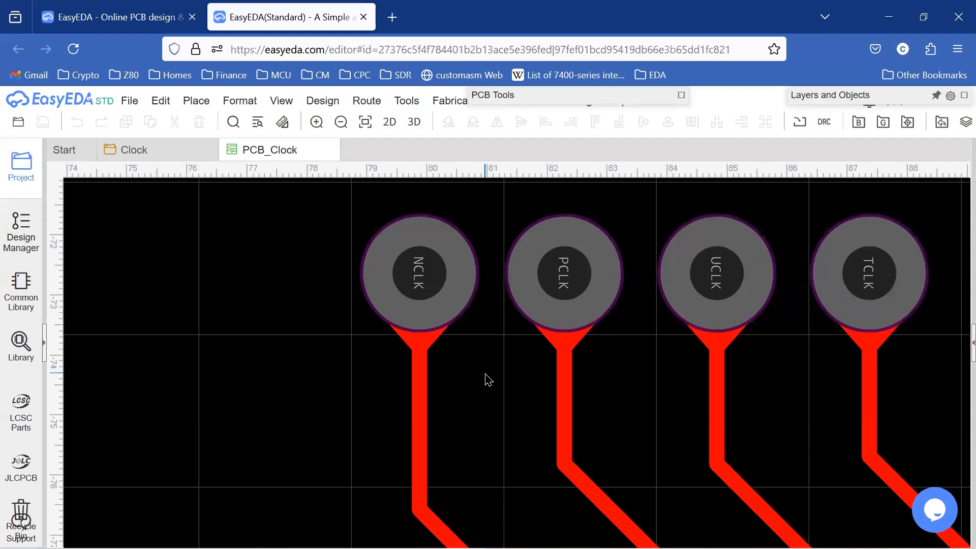
scroll(491, 389, "down", 2)
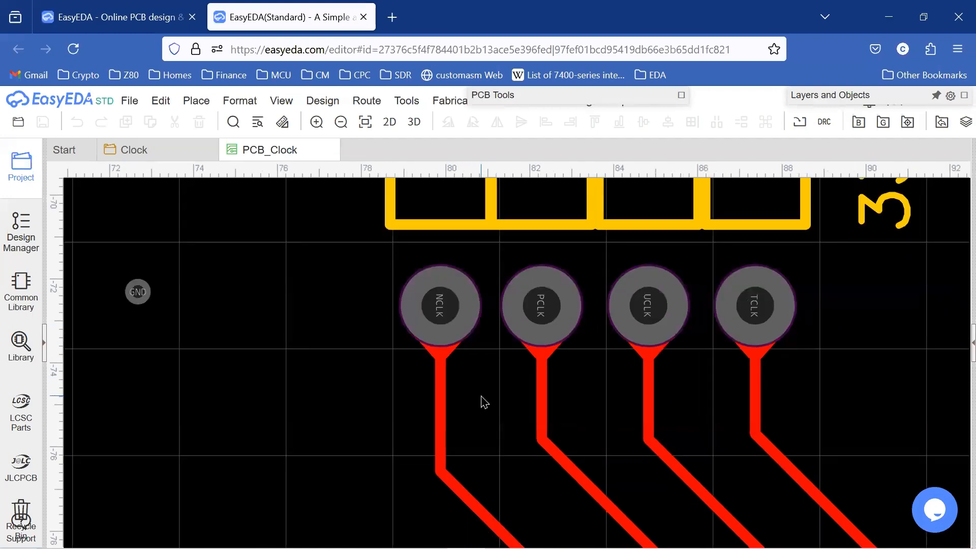
scroll(483, 401, "down", 2)
scroll(483, 401, "down", 3)
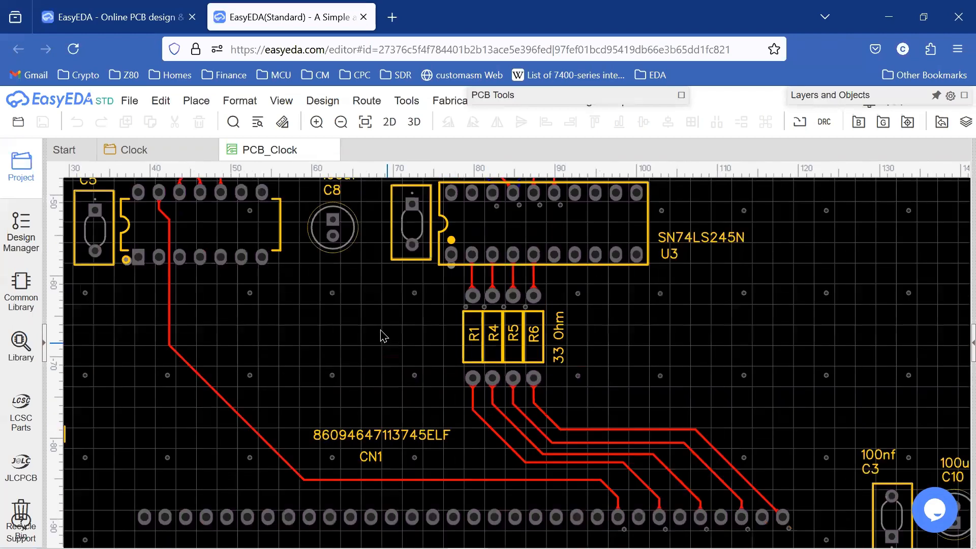
scroll(422, 359, "down", 1)
scroll(671, 314, "down", 2)
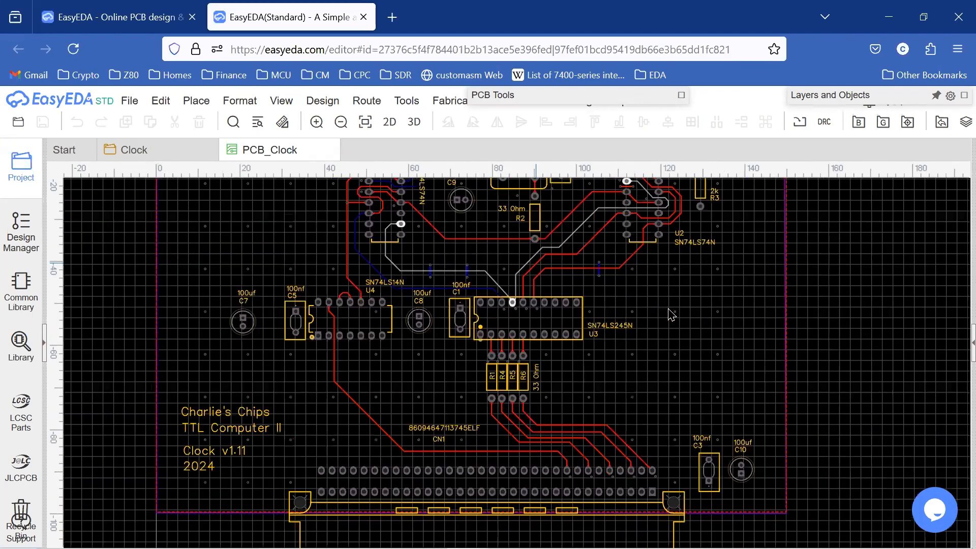
right_click_drag(677, 298, 682, 391)
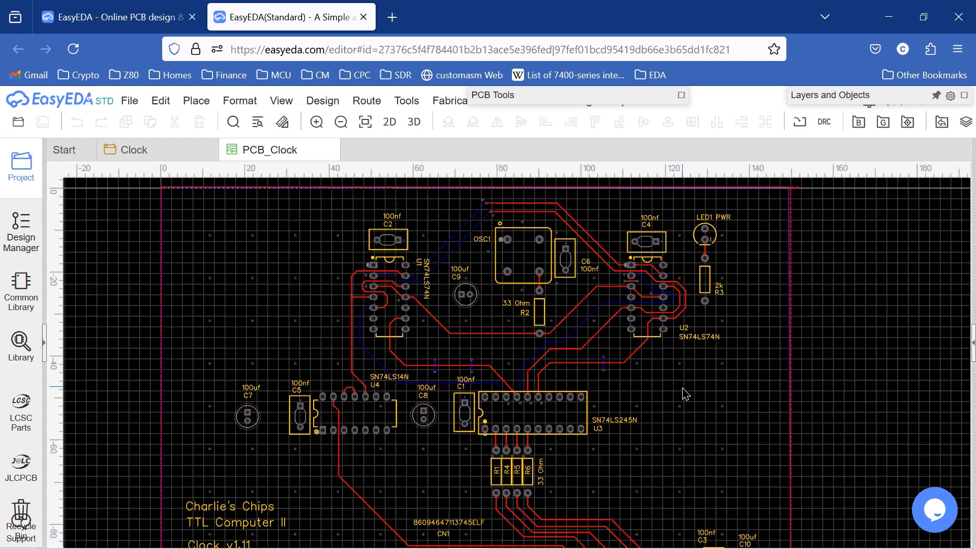